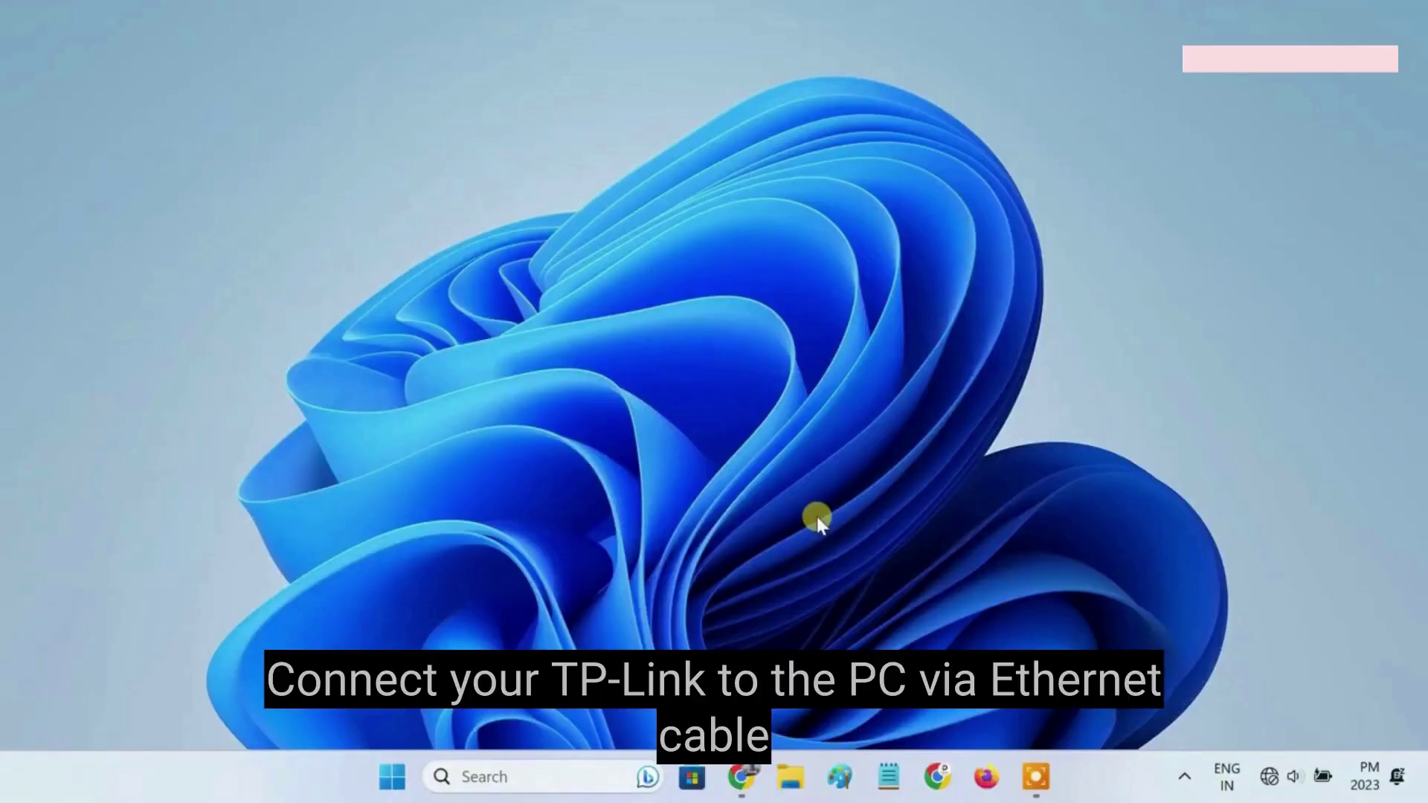
Step: Open the browser, load 192.168.0.1 and log in with the router's admin password
{"action": "left_click", "coordinate": [739, 782]}
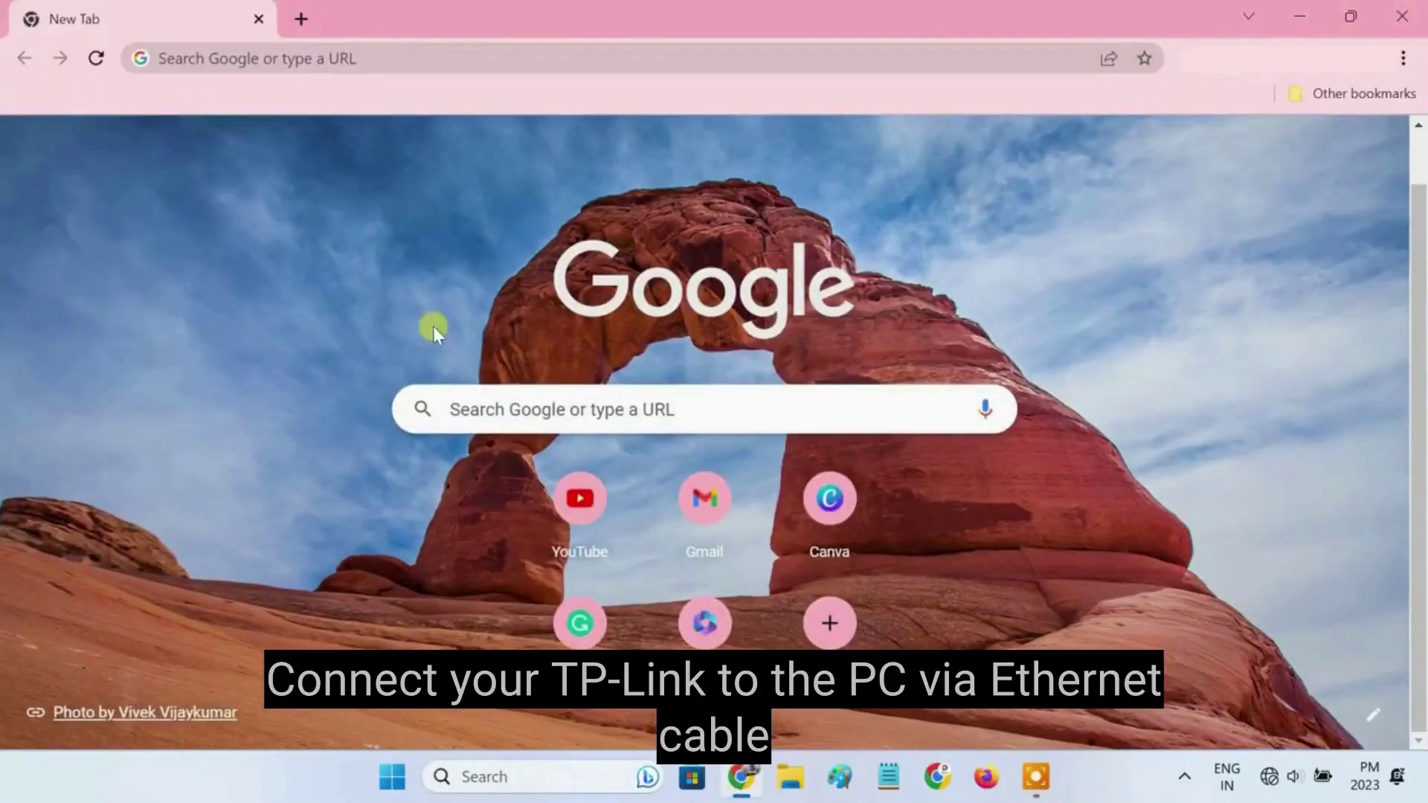
{"action": "left_click", "coordinate": [374, 67]}
{"action": "type", "text": "192.168.0.1"}
{"action": "key", "text": "Return"}
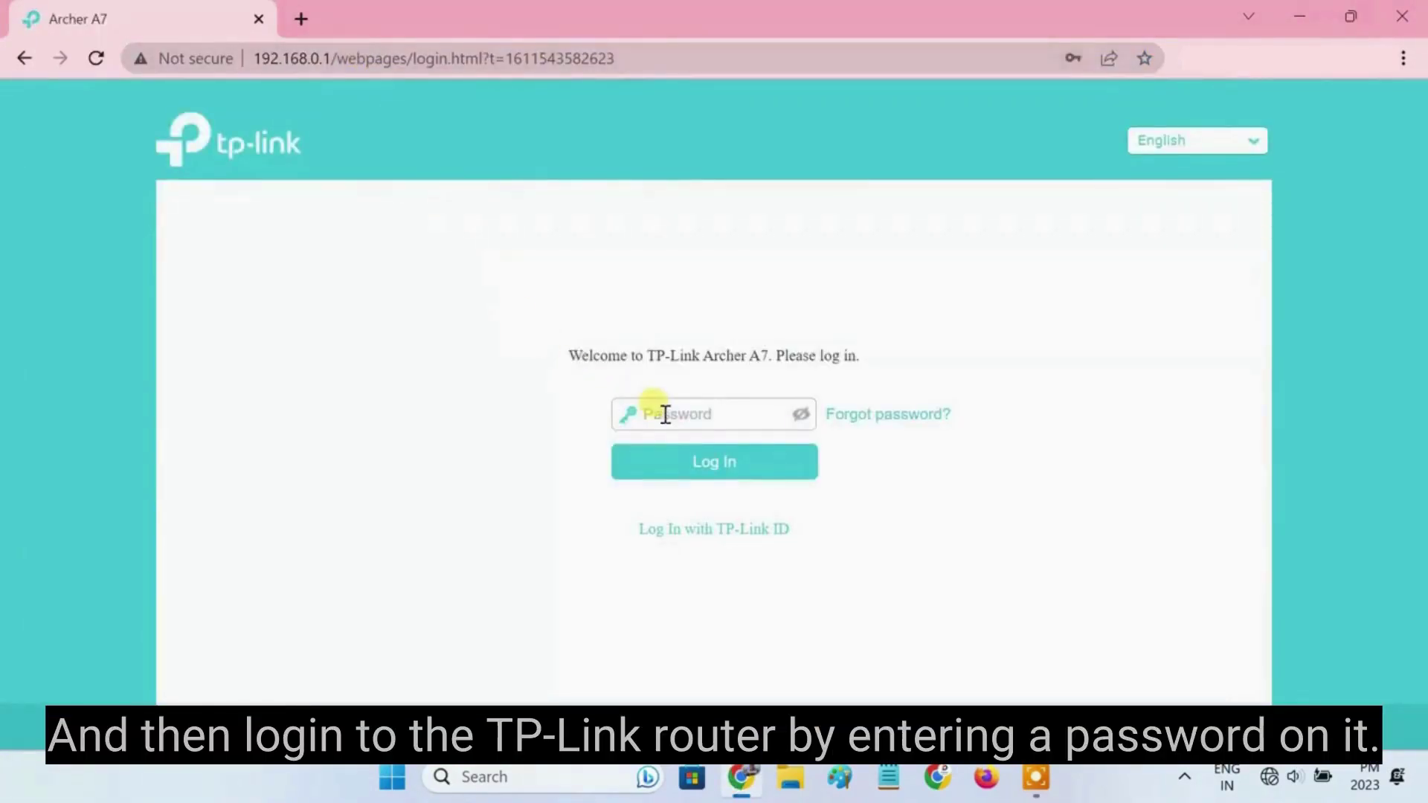
{"action": "type", "text": "admin"}
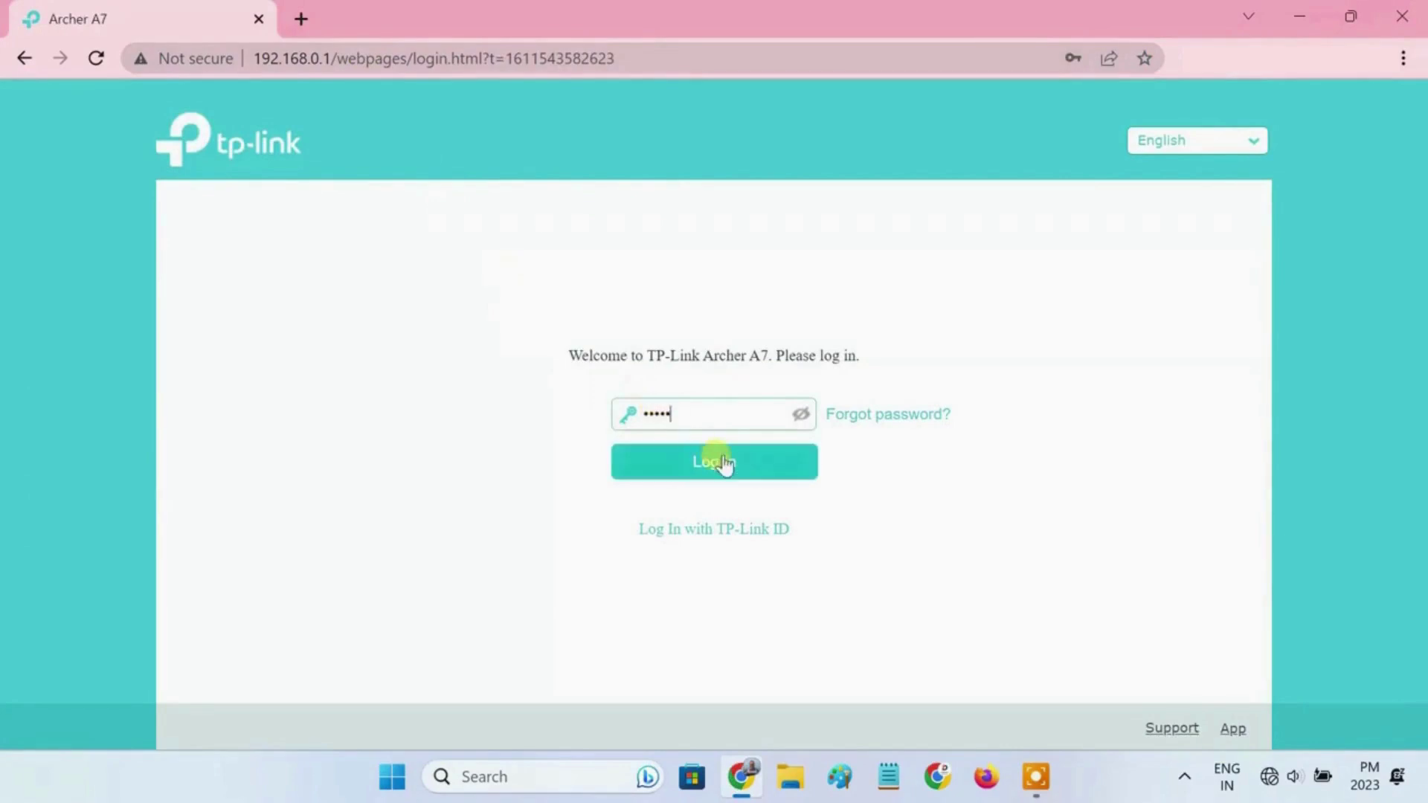
{"action": "left_click", "coordinate": [723, 457]}
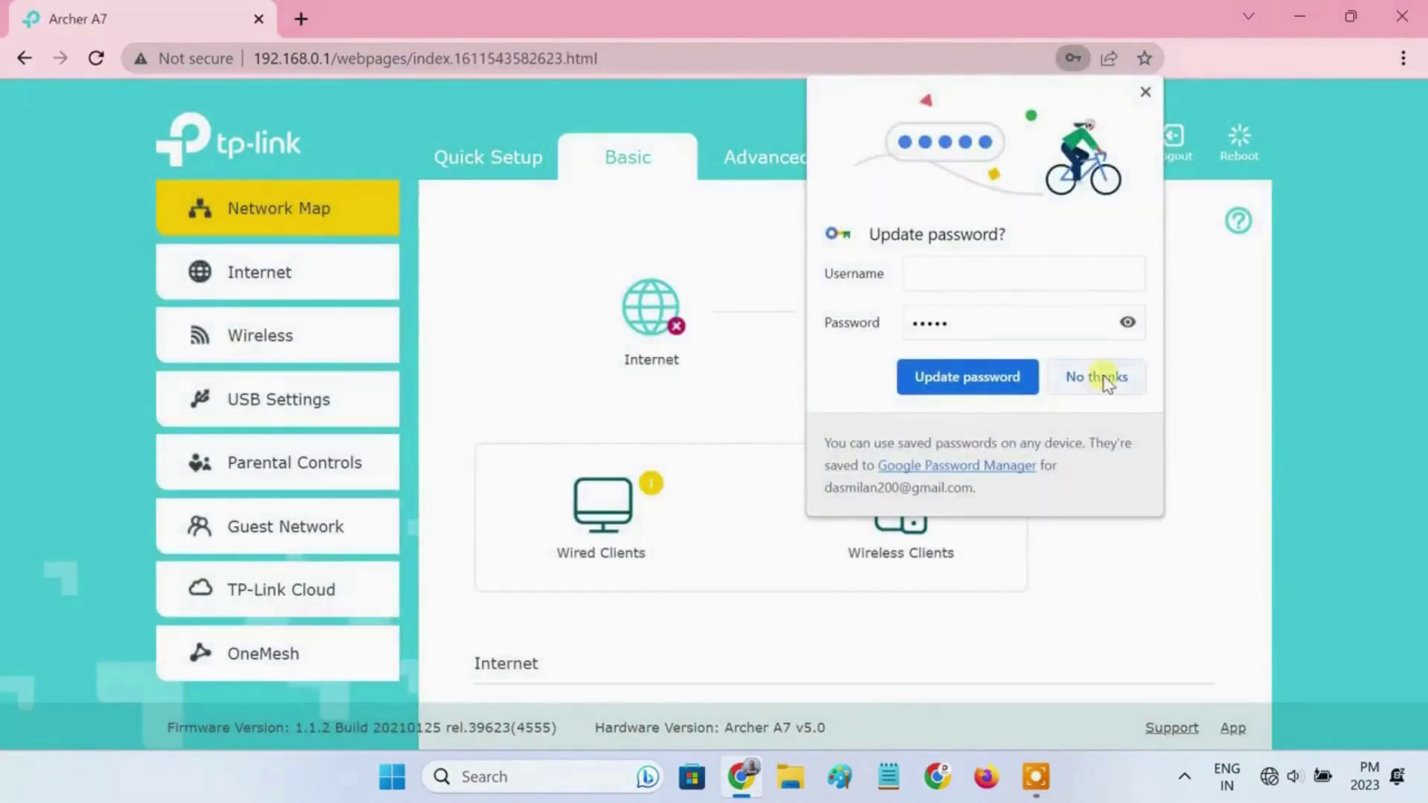
Step: Decline saving the password, then set Operation Mode to Access Point, save and confirm the reboot
{"action": "left_click", "coordinate": [1100, 377]}
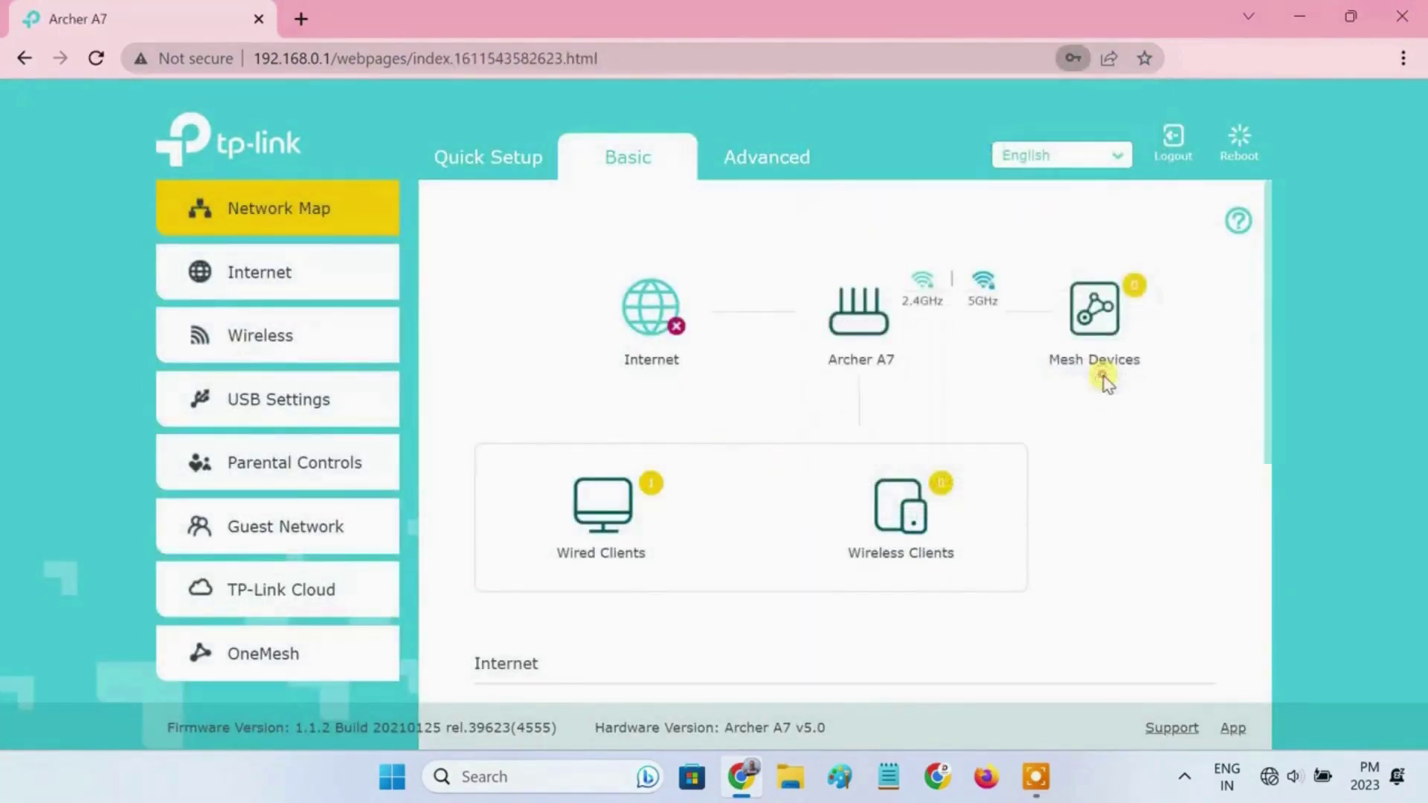
{"action": "left_click", "coordinate": [763, 170]}
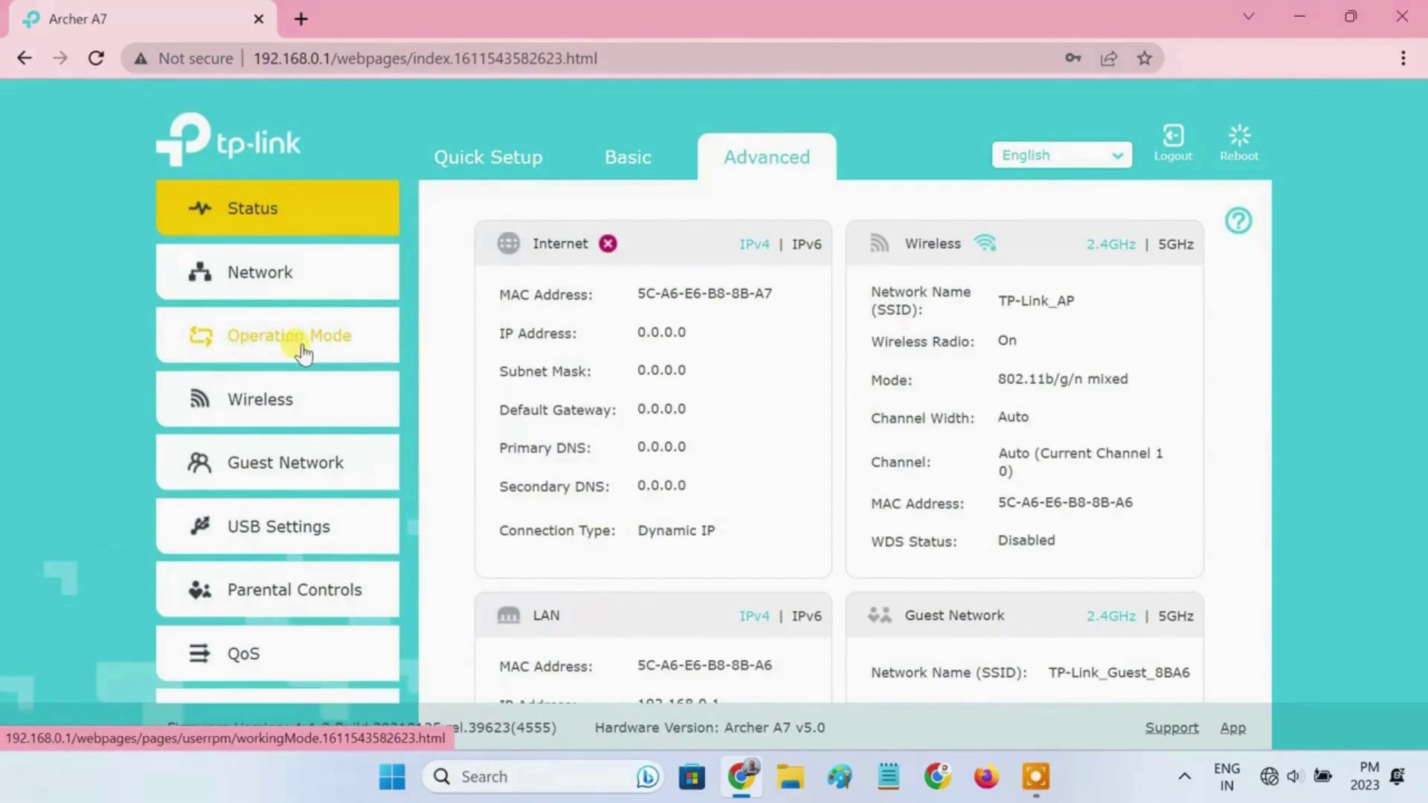
{"action": "left_click", "coordinate": [301, 352]}
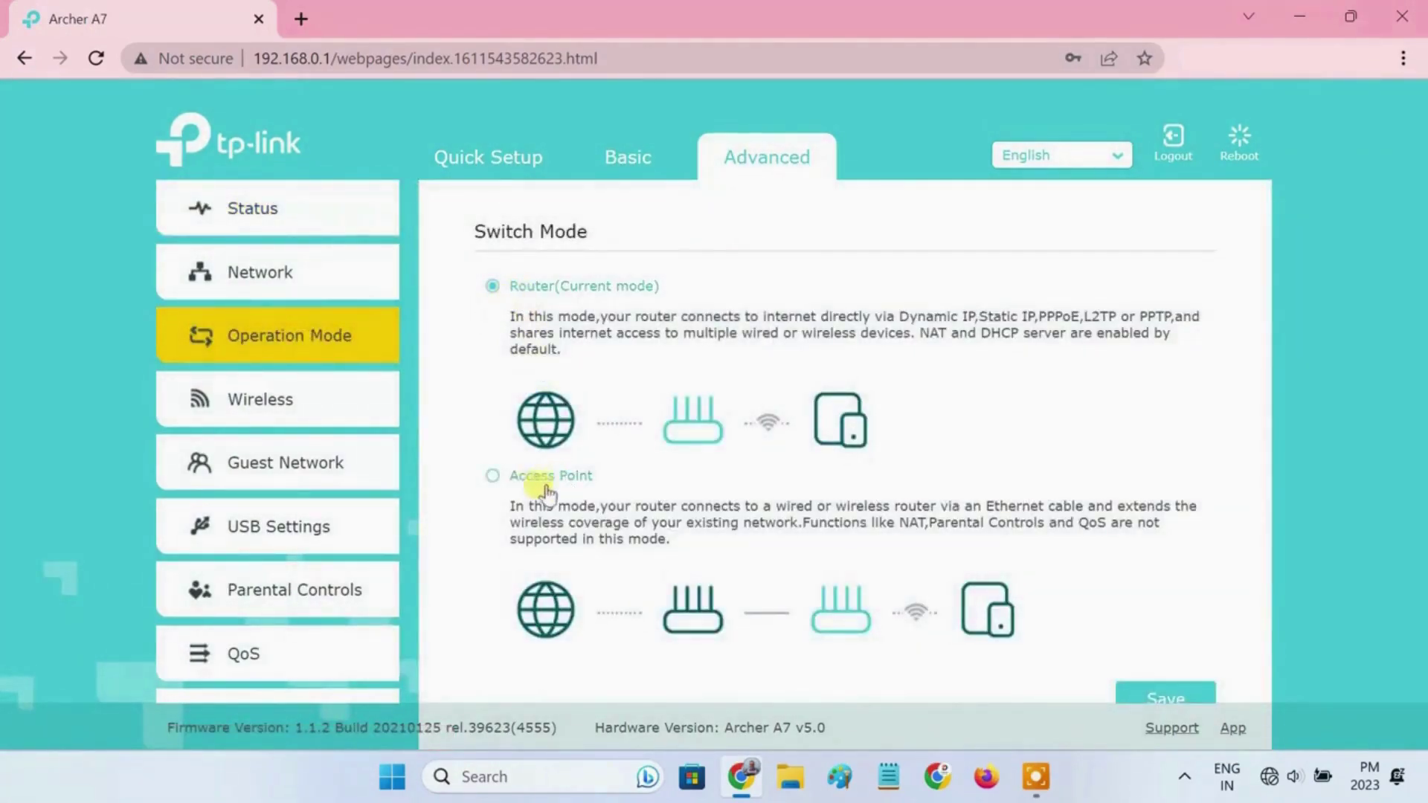
{"action": "left_click", "coordinate": [489, 480]}
{"action": "scroll", "coordinate": [1004, 580], "scroll_direction": "down", "scroll_amount": 1}
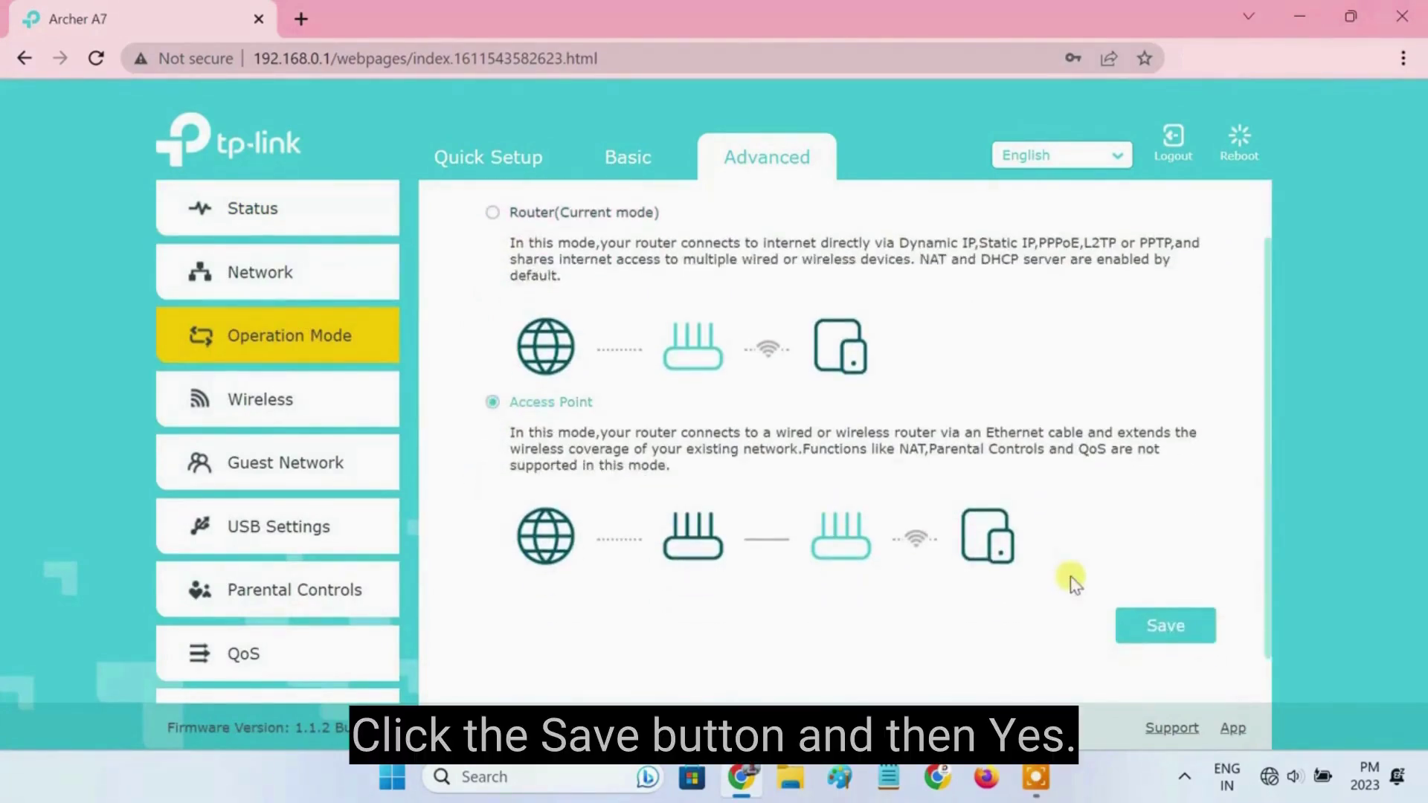
{"action": "left_click", "coordinate": [1171, 635]}
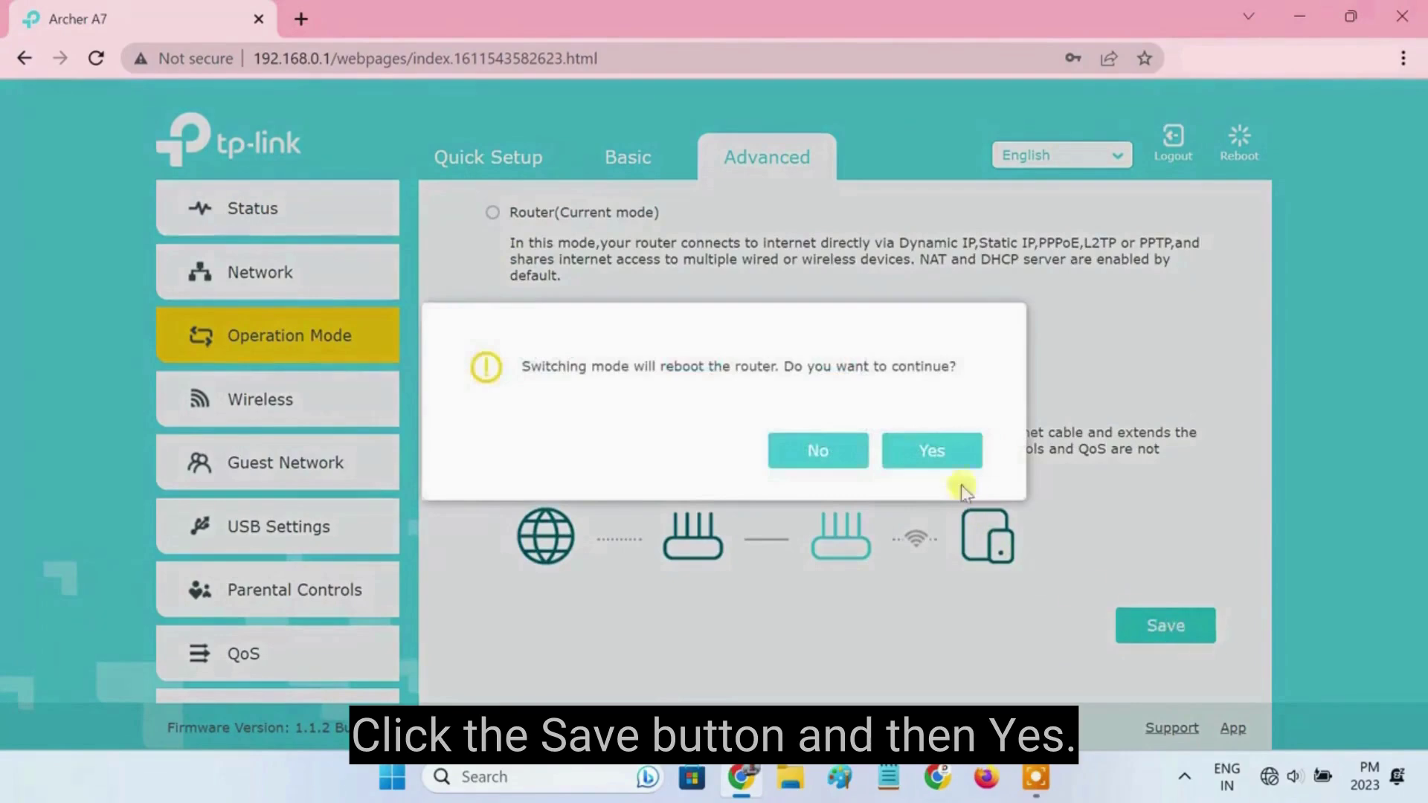
{"action": "left_click", "coordinate": [945, 454]}
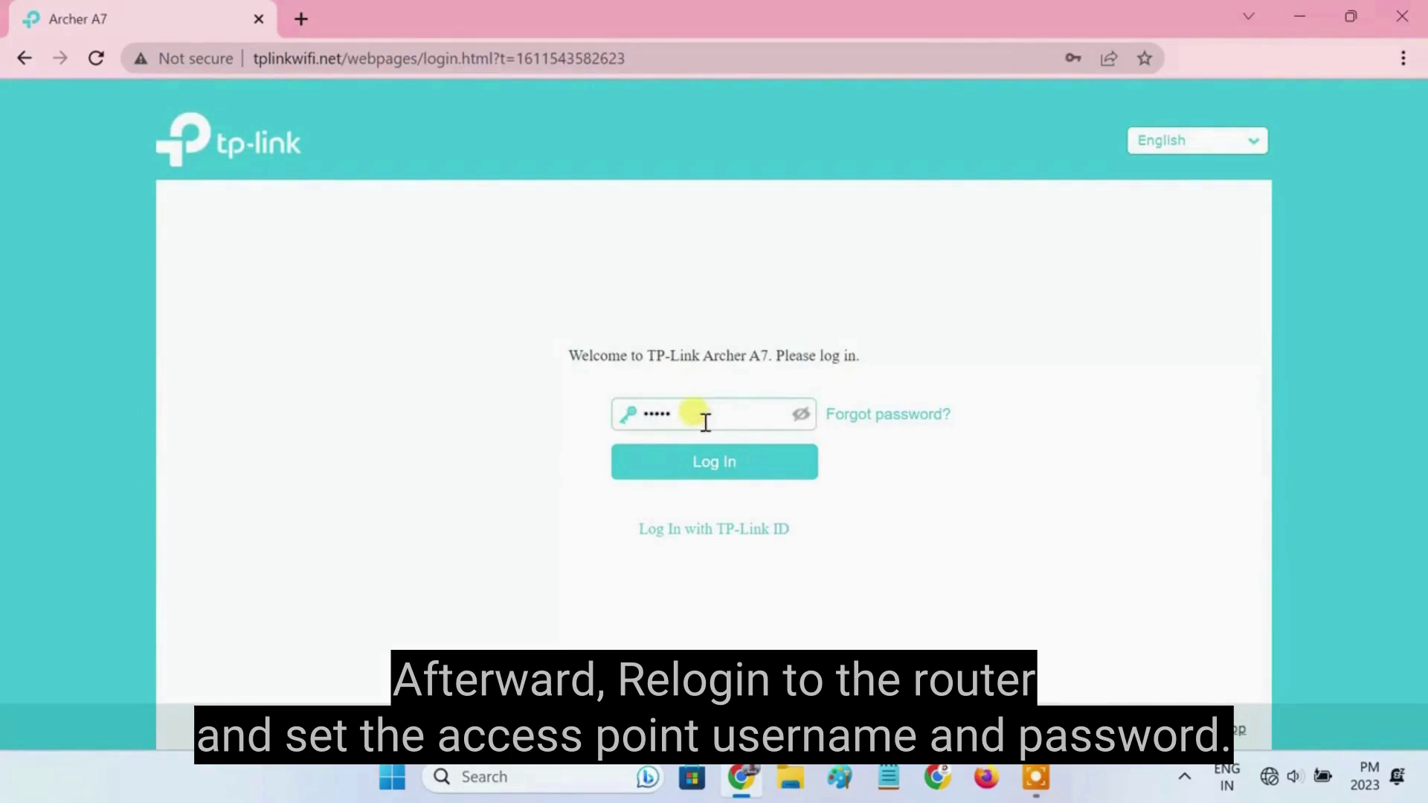
Step: Log back in, dismiss the Tether banner, and save quick setup with network name TP-Link_AP
{"action": "left_click", "coordinate": [744, 467]}
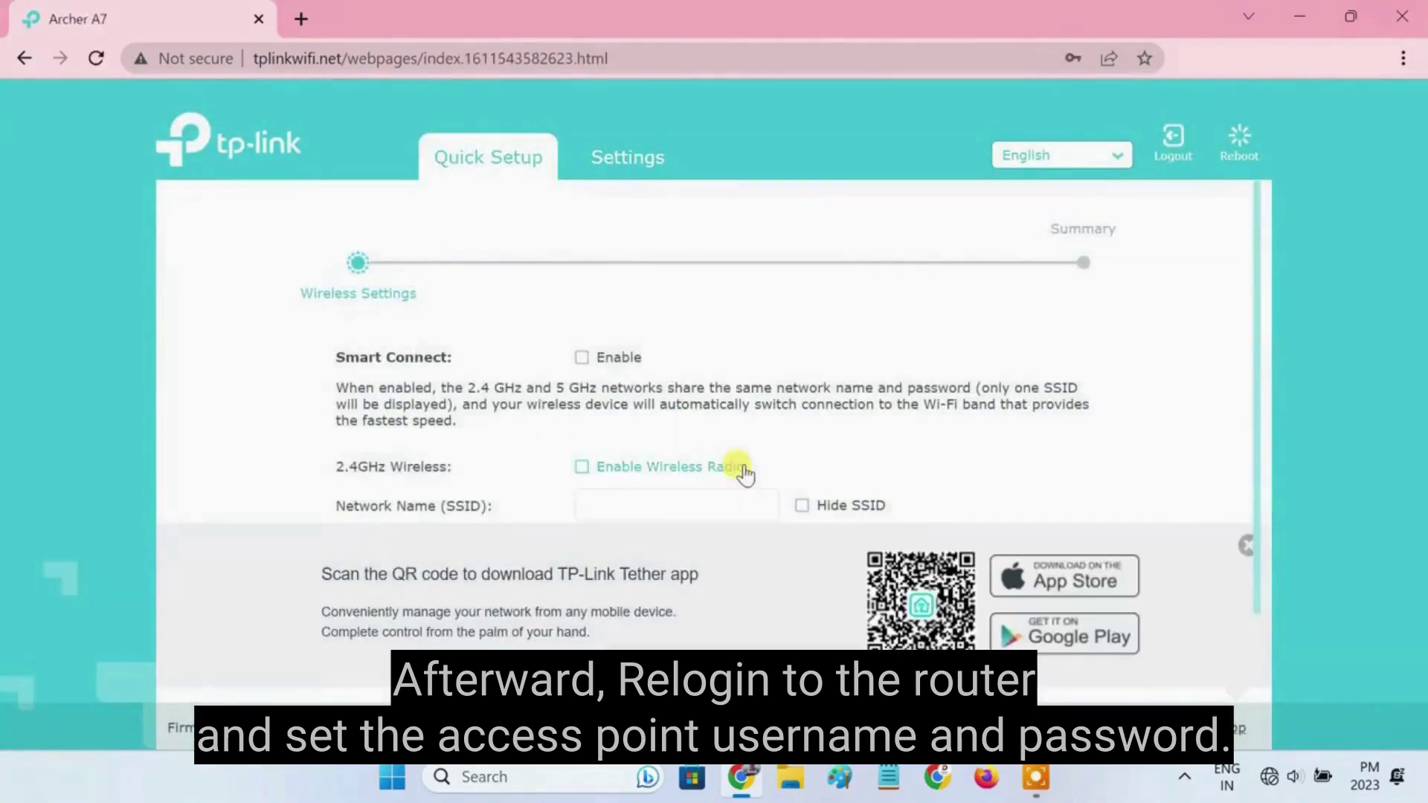
{"action": "left_click", "coordinate": [1249, 545]}
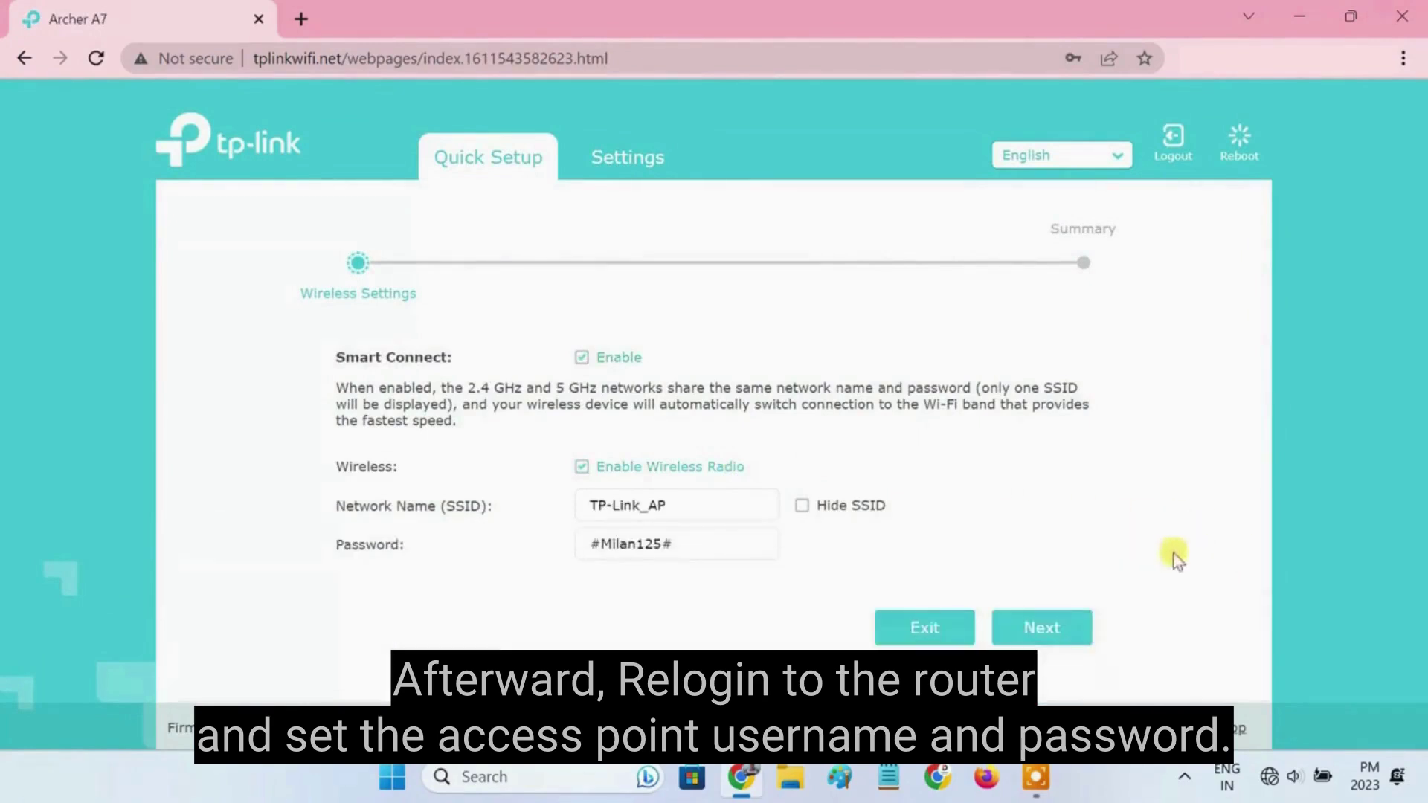
{"action": "left_click_drag", "start_coordinate": [686, 510], "coordinate": [577, 500]}
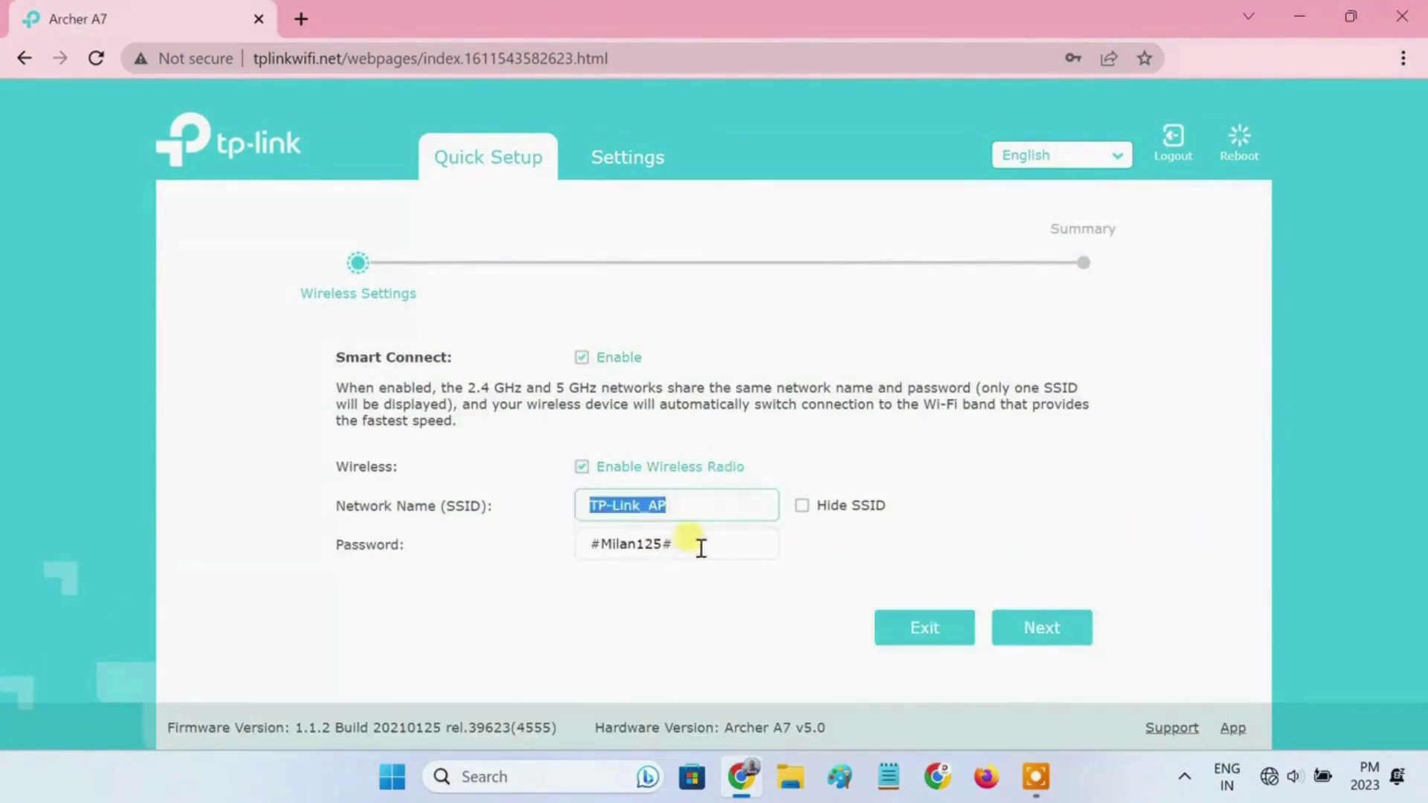
{"action": "left_click_drag", "start_coordinate": [694, 545], "coordinate": [577, 545]}
{"action": "left_click", "coordinate": [729, 604]}
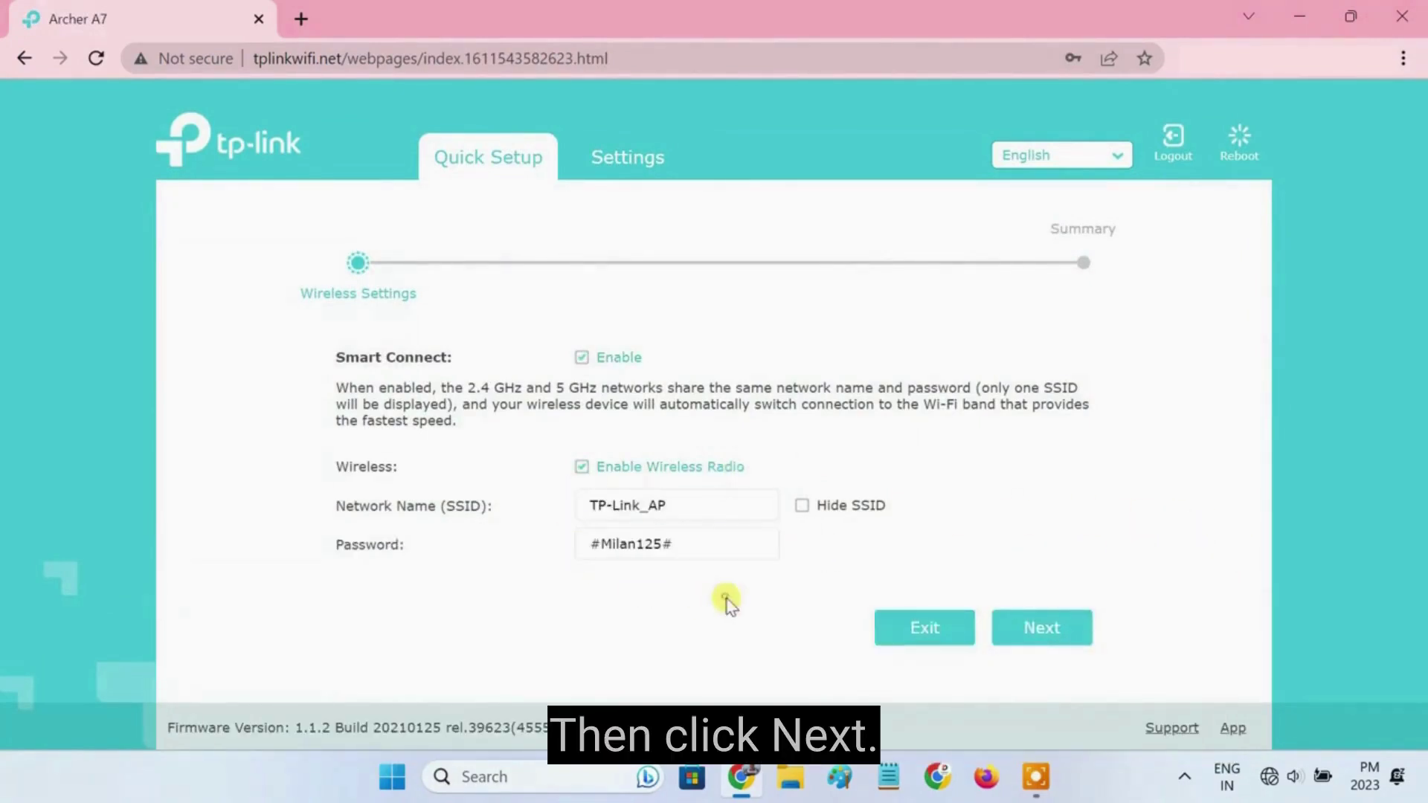
{"action": "left_click", "coordinate": [1039, 633]}
{"action": "left_click", "coordinate": [1041, 623]}
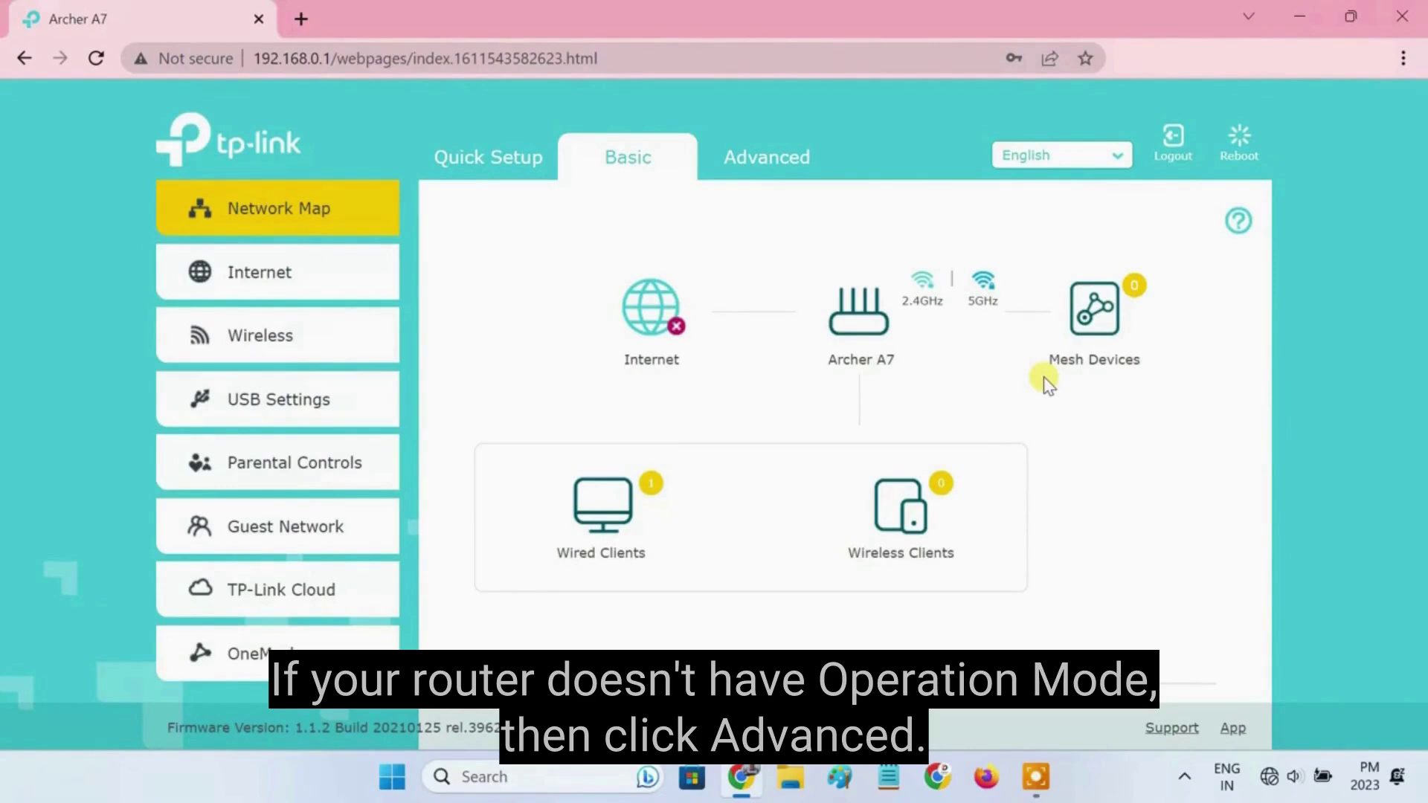
Step: Replace the LAN IP address 192.168.0.1 with 192.168.0.2 under Advanced > Network > LAN and save
{"action": "left_click", "coordinate": [789, 170]}
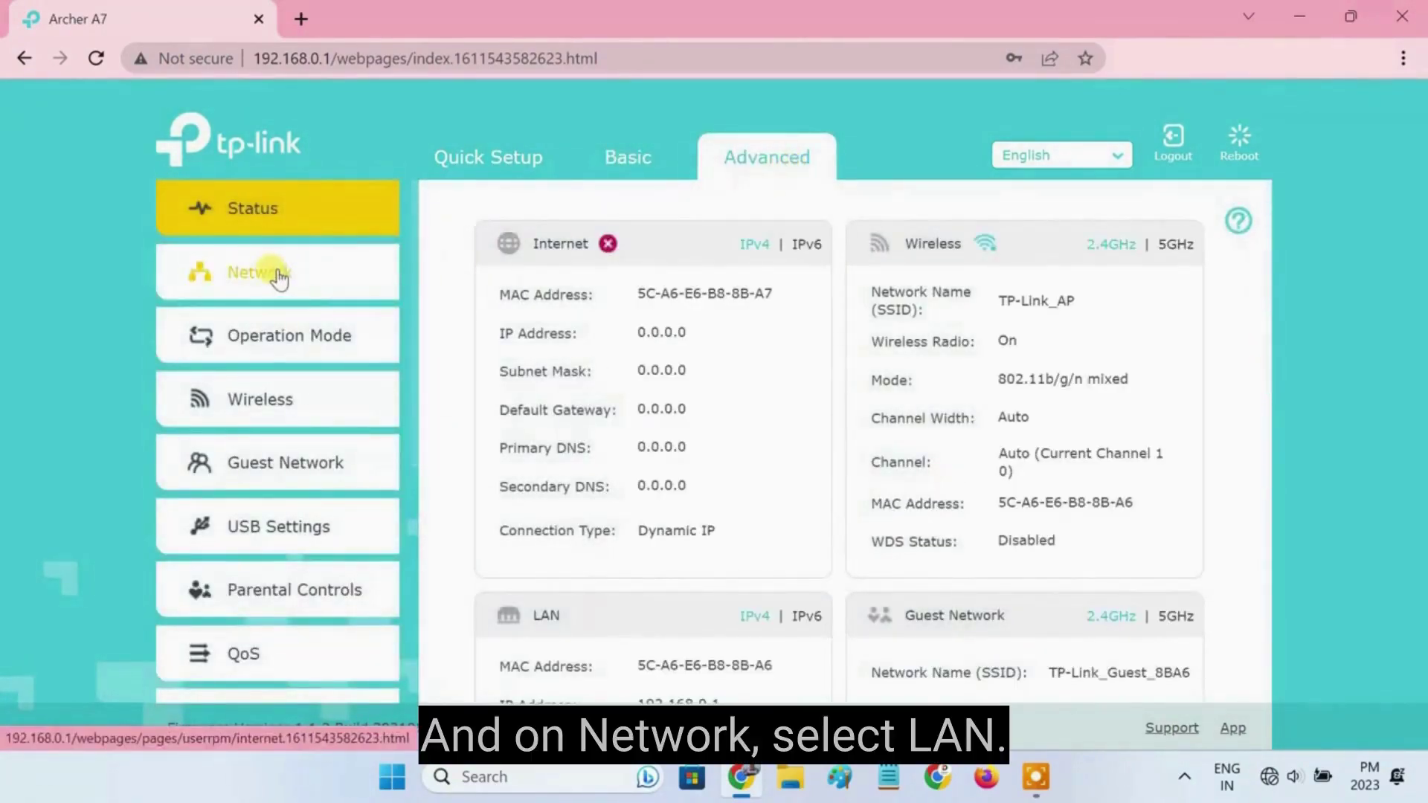
{"action": "left_click", "coordinate": [279, 279]}
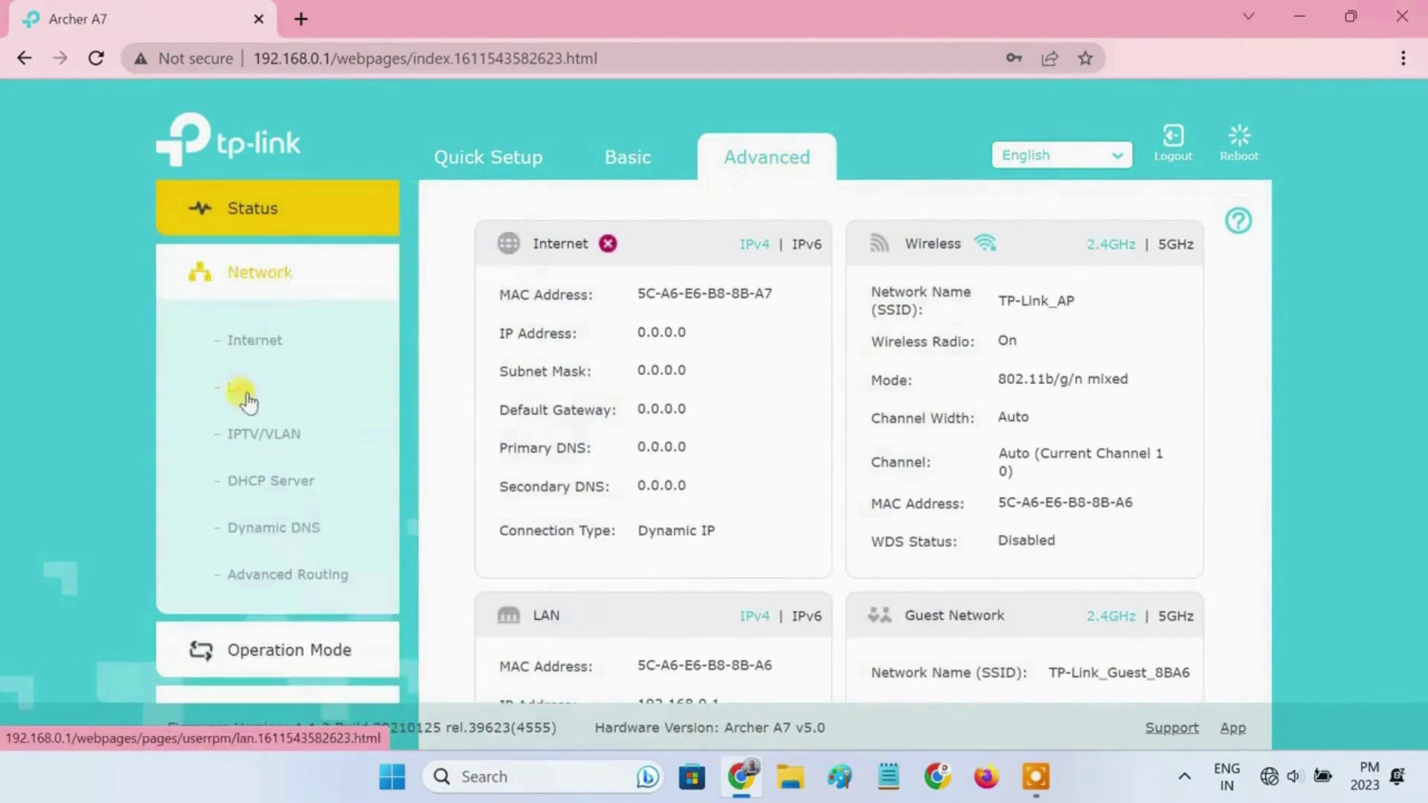
{"action": "left_click", "coordinate": [247, 395]}
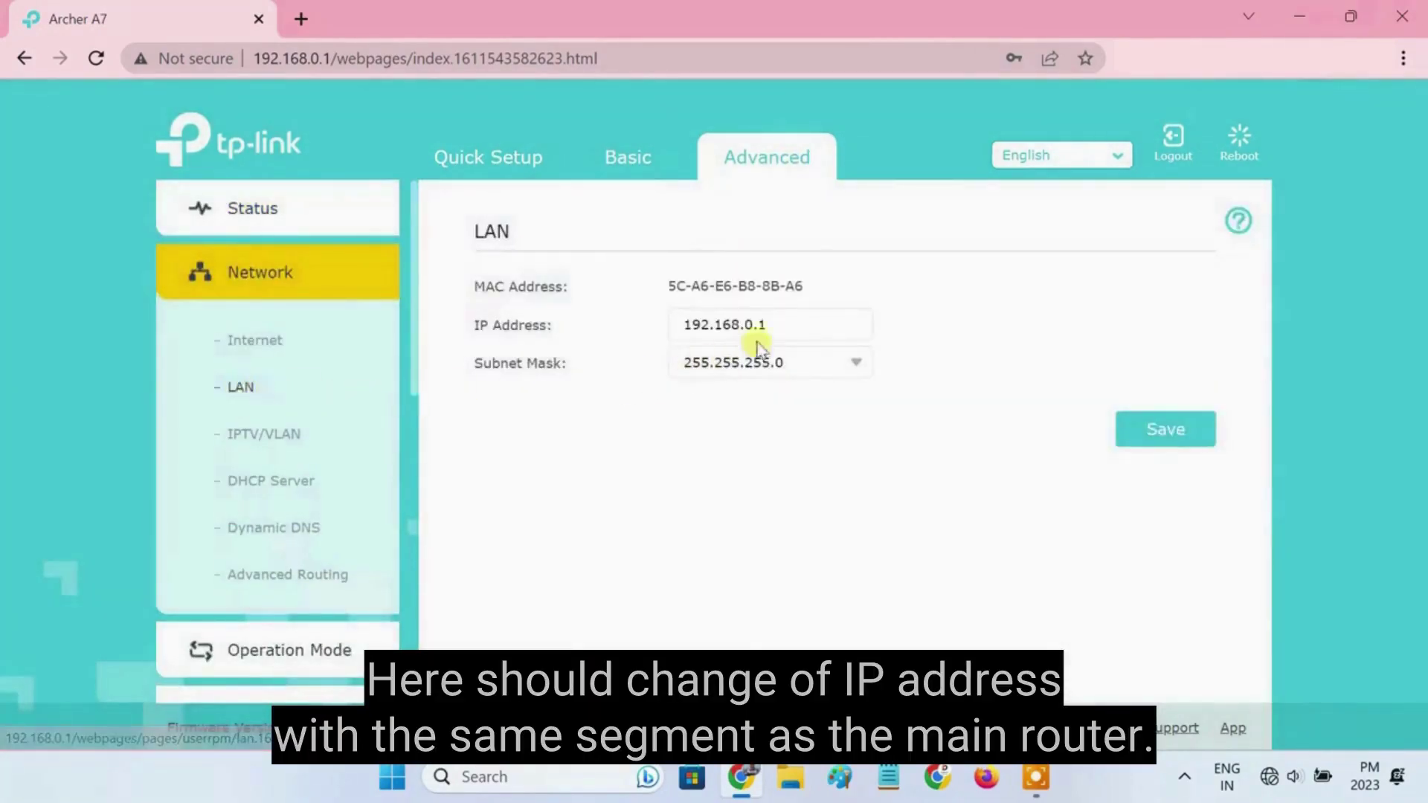
{"action": "left_click_drag", "start_coordinate": [765, 325], "coordinate": [681, 325]}
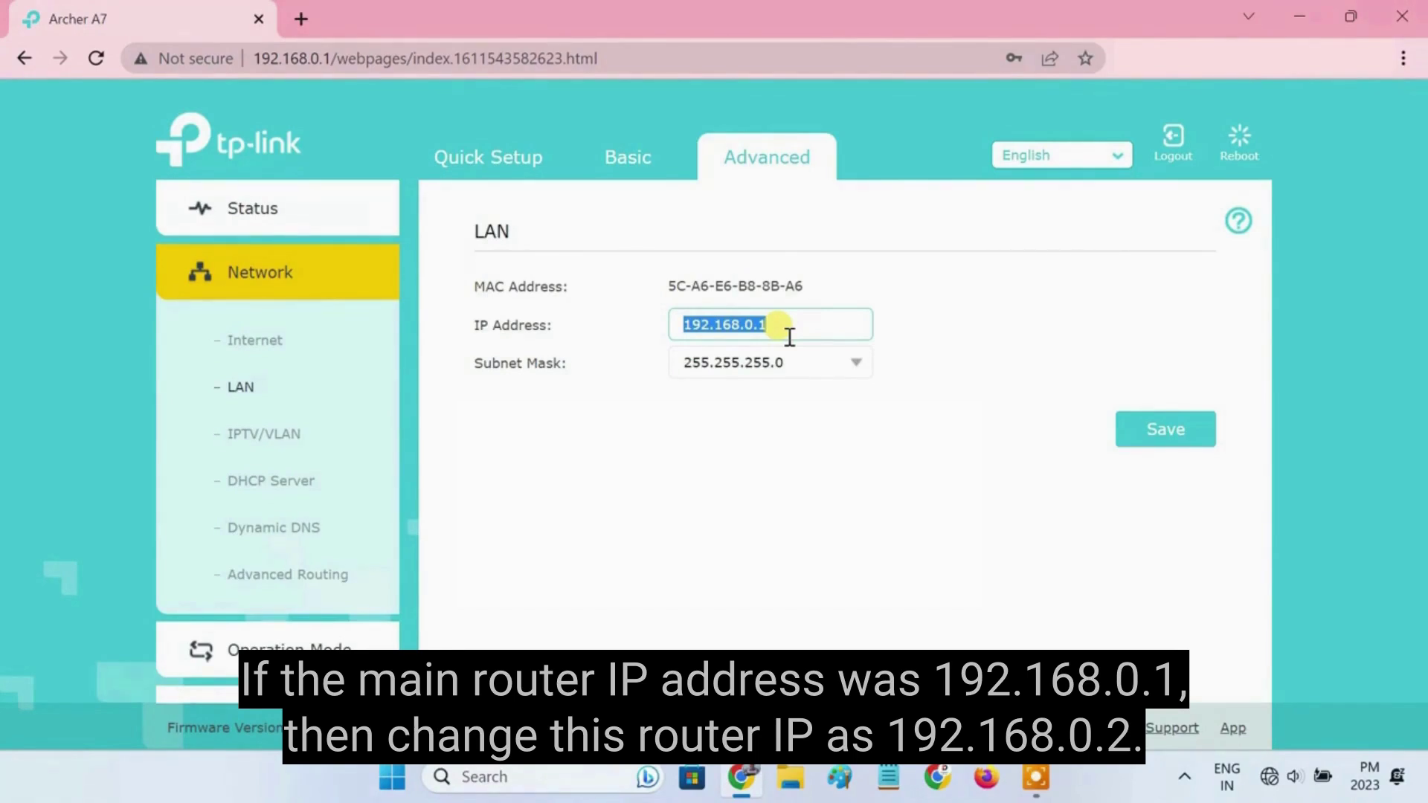
{"action": "type", "text": "192.168.0.2"}
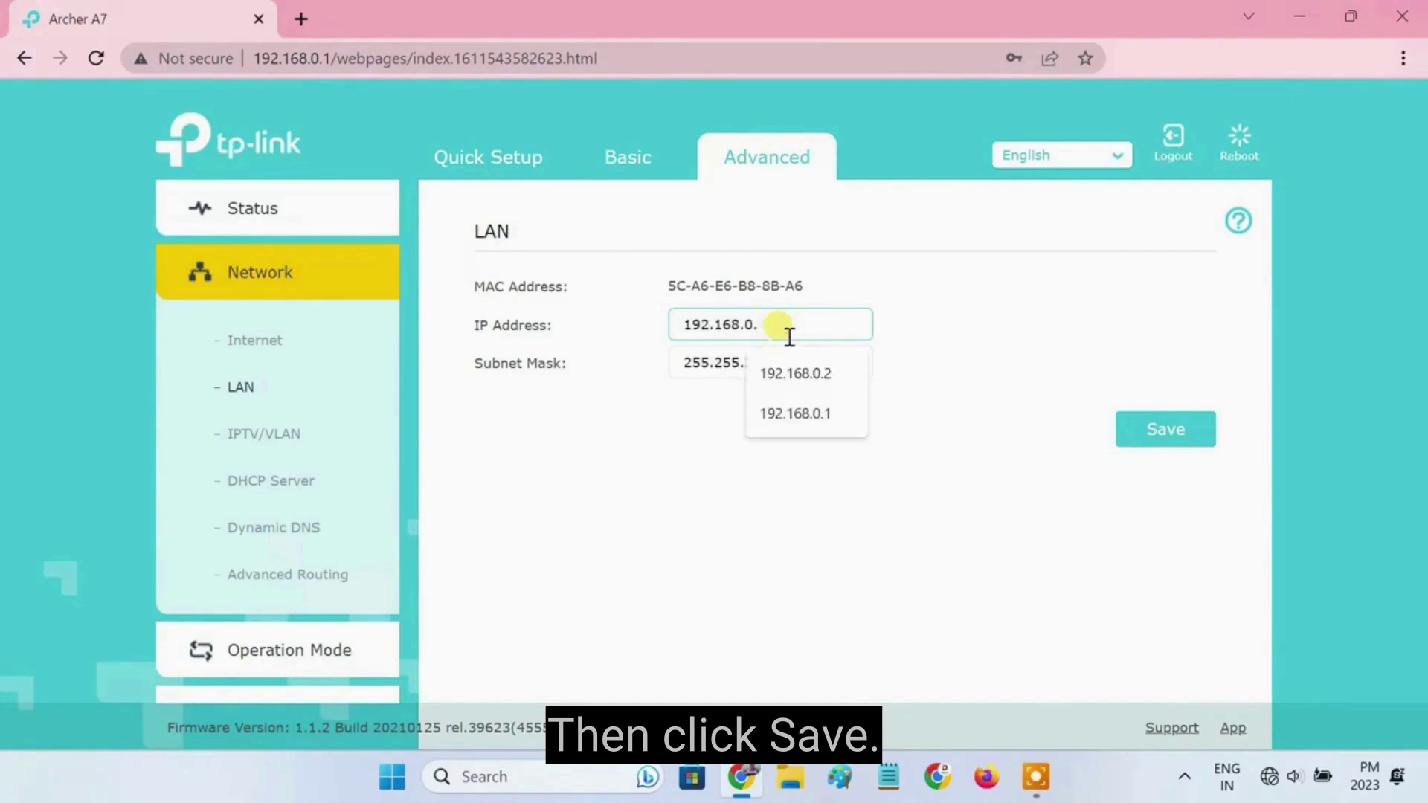
{"action": "left_click", "coordinate": [1168, 443]}
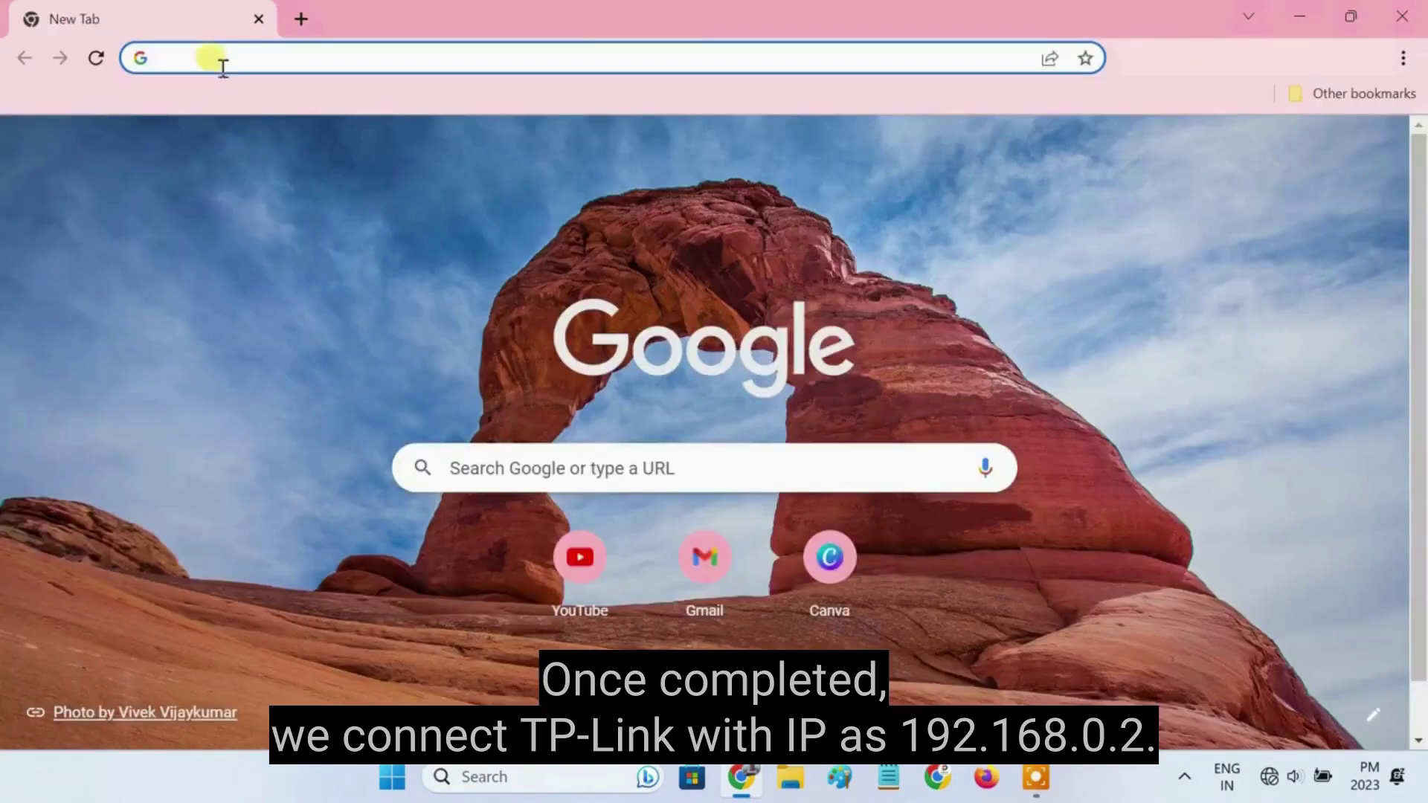
Step: Load 192.168.0.2 in a new tab and log in to the router admin there
{"action": "type", "text": "192.168.0.2"}
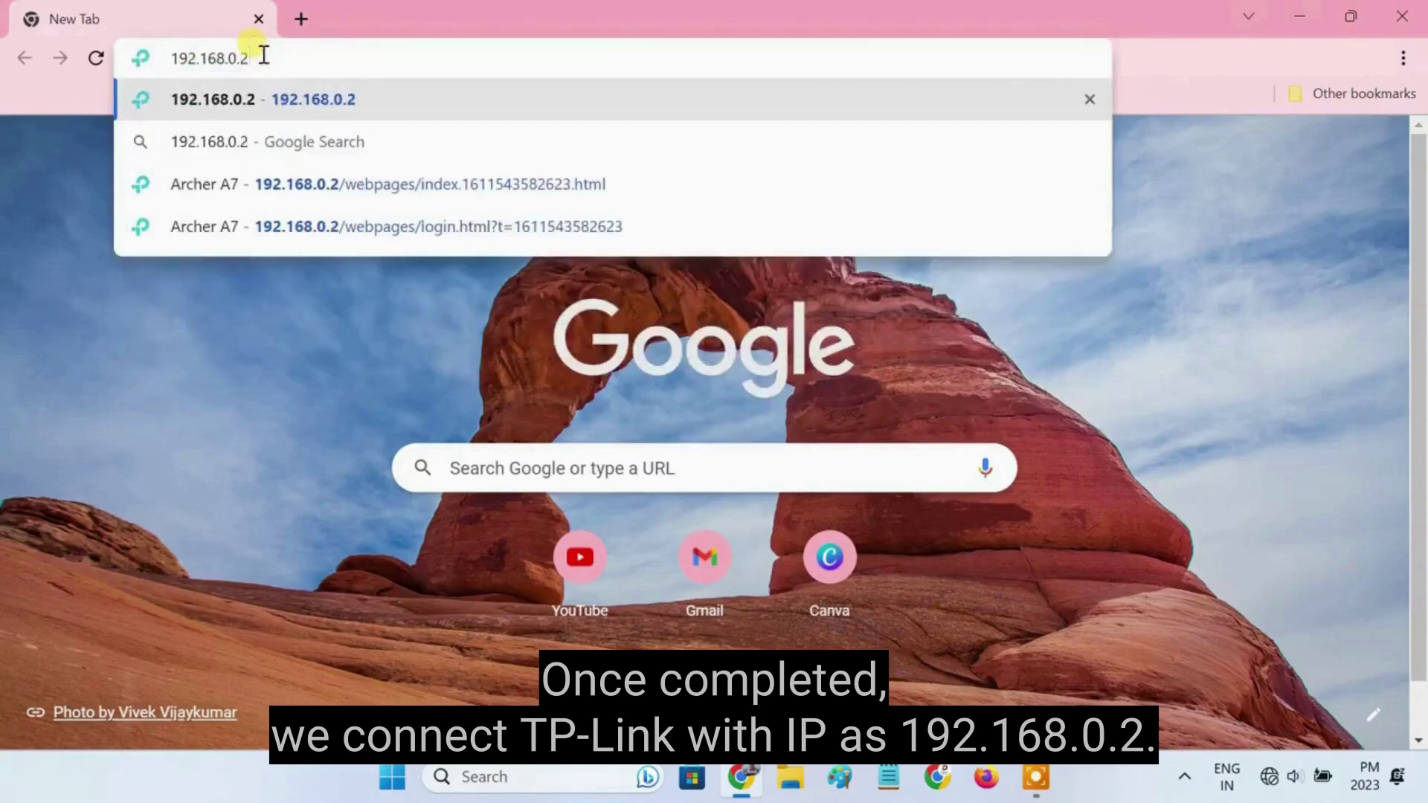
{"action": "triple_click", "coordinate": [253, 60]}
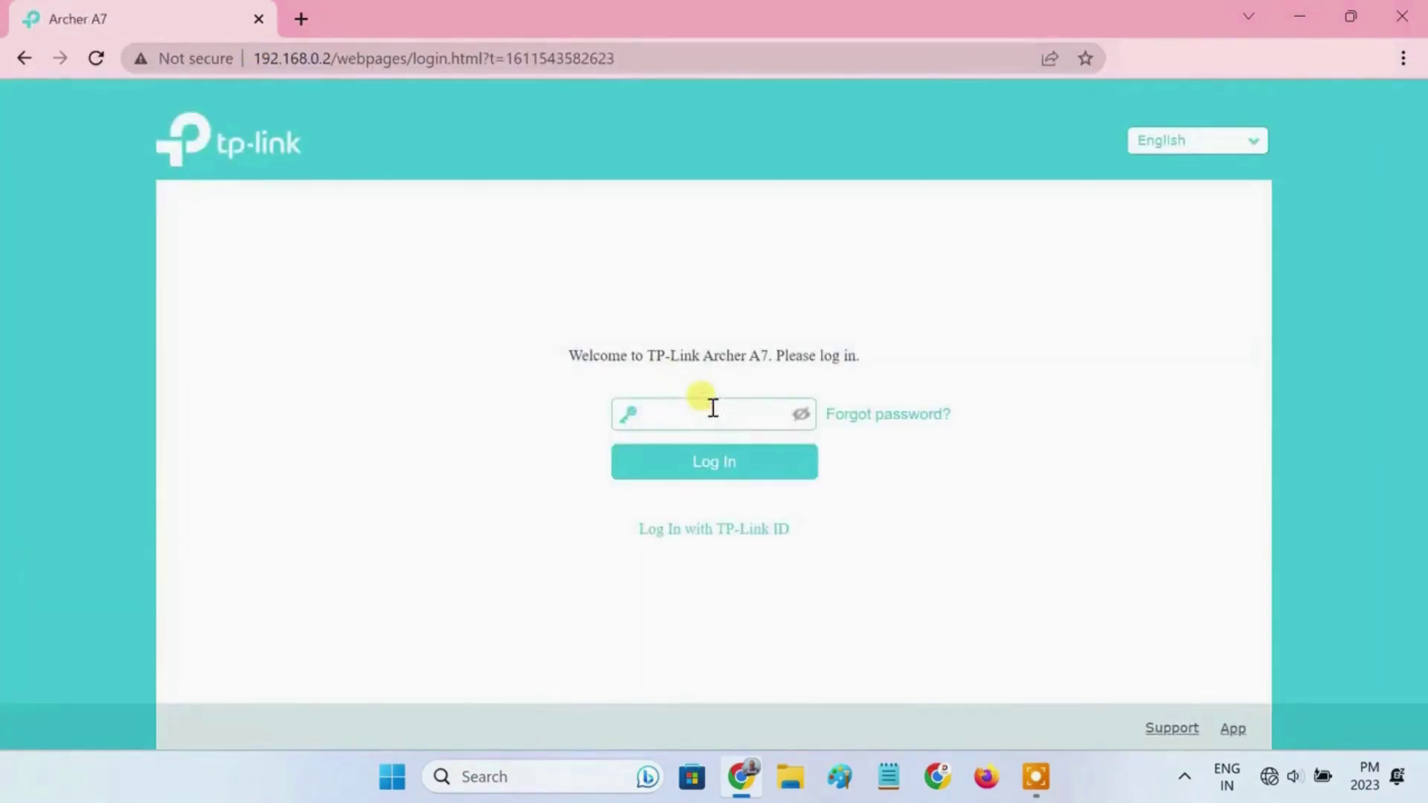
{"action": "left_click", "coordinate": [728, 471]}
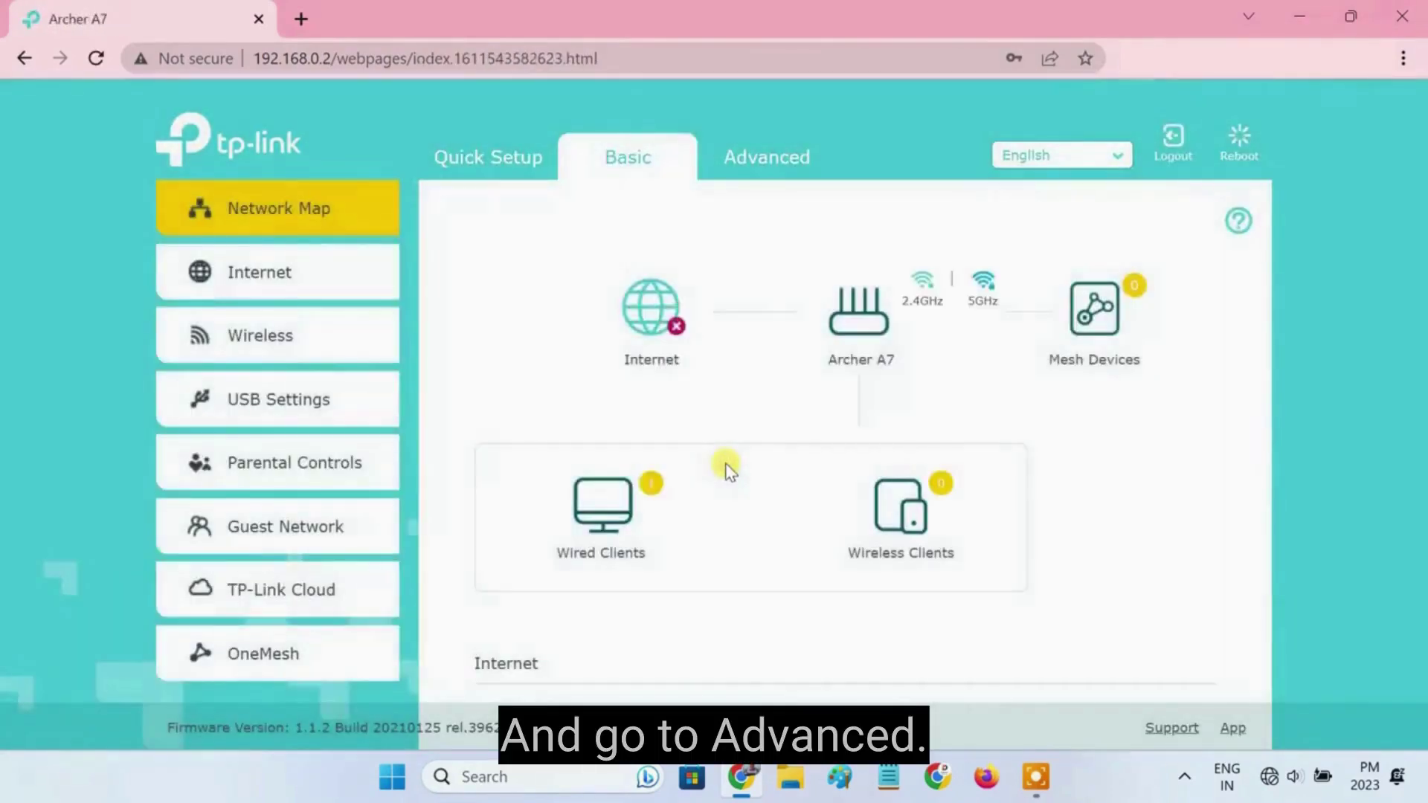
Step: Uncheck Enable DHCP Server under Advanced > Network > DHCP Server and save
{"action": "left_click", "coordinate": [770, 162]}
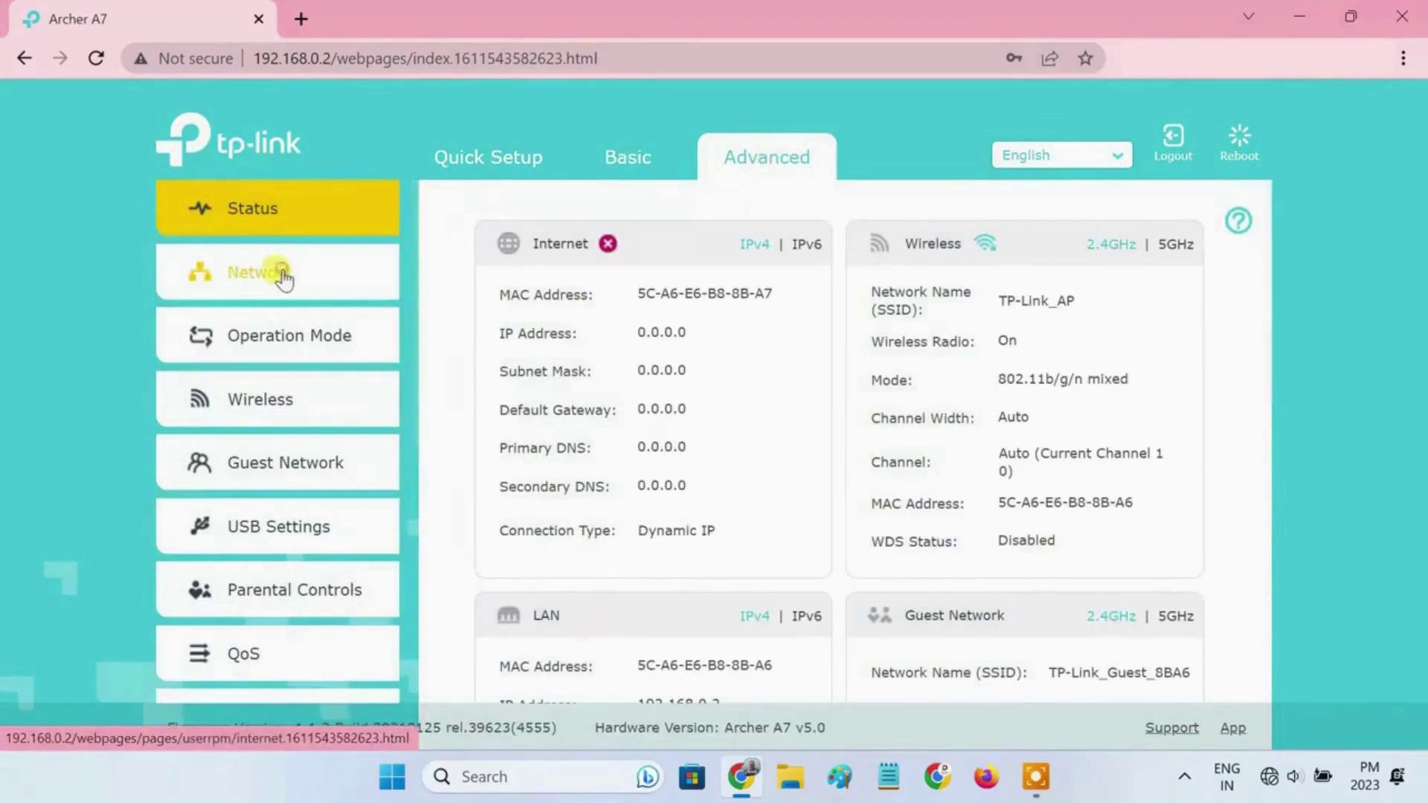
{"action": "left_click", "coordinate": [282, 277]}
{"action": "left_click", "coordinate": [264, 480]}
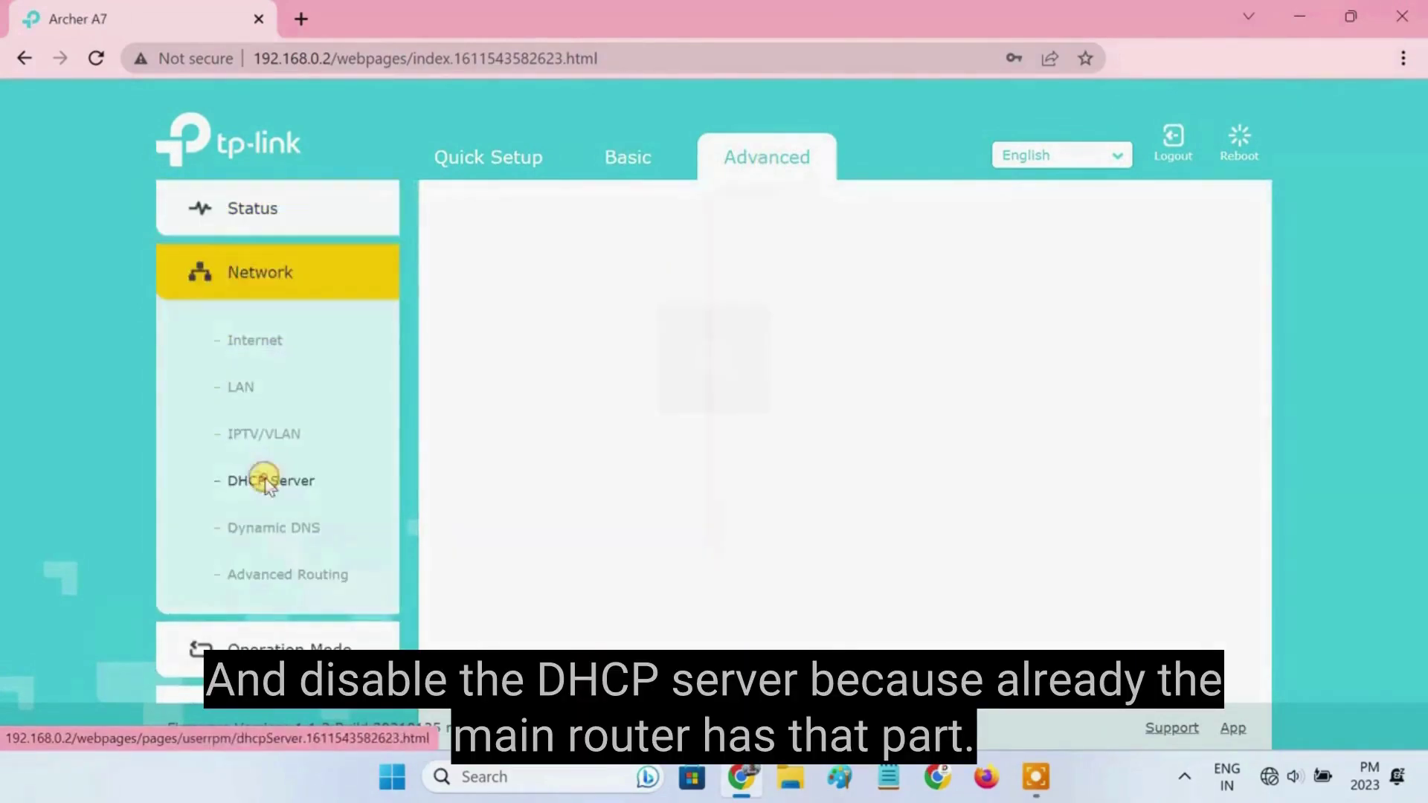
{"action": "left_click", "coordinate": [677, 289]}
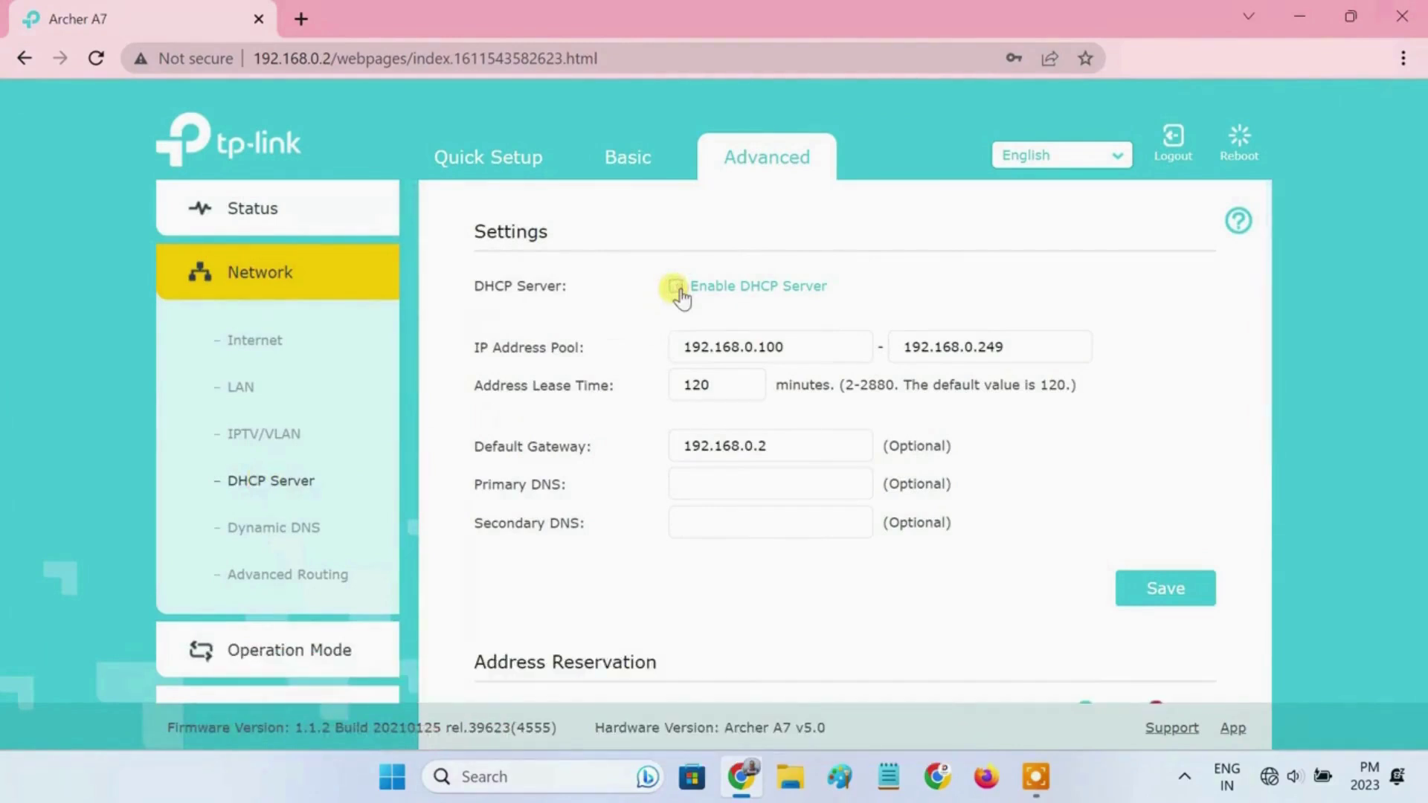
{"action": "left_click", "coordinate": [1158, 595]}
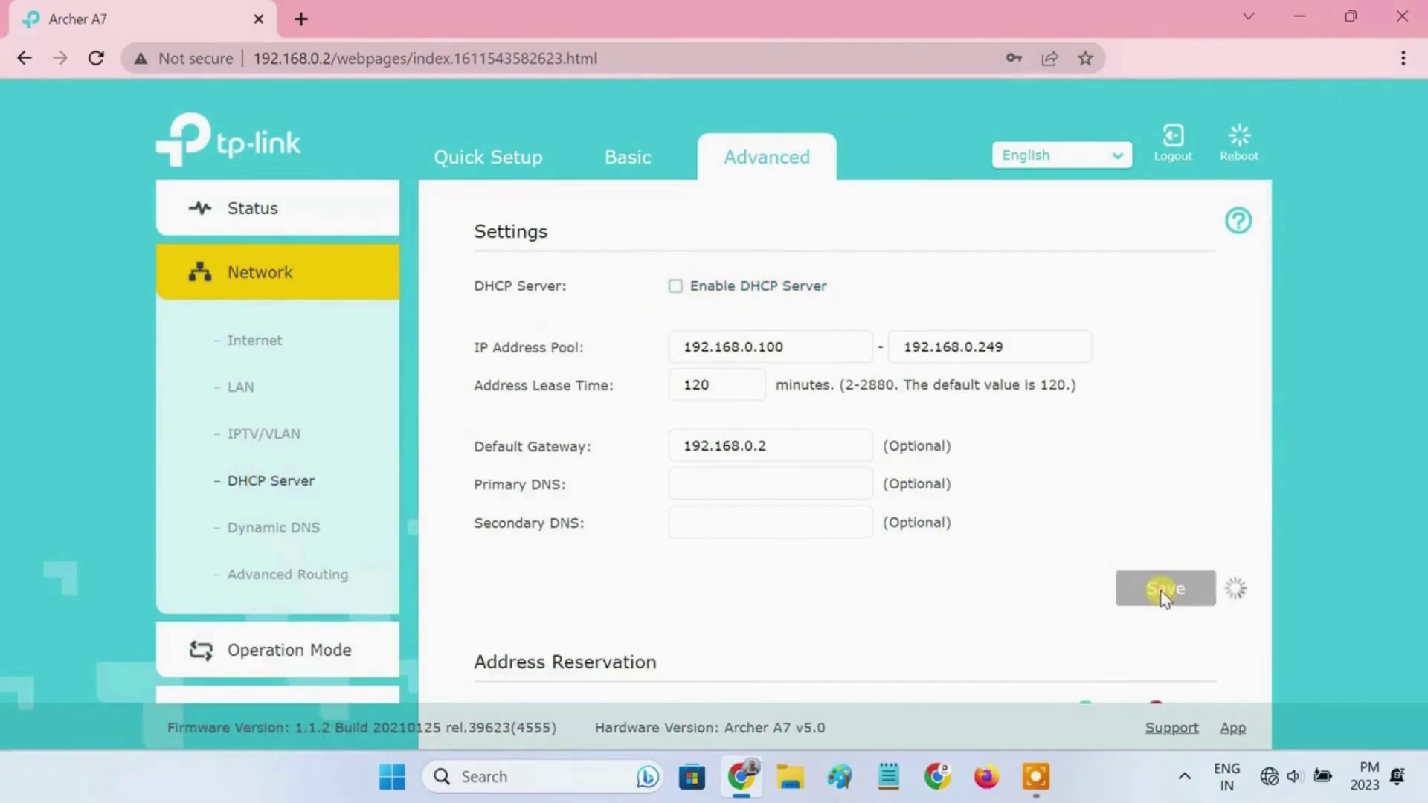